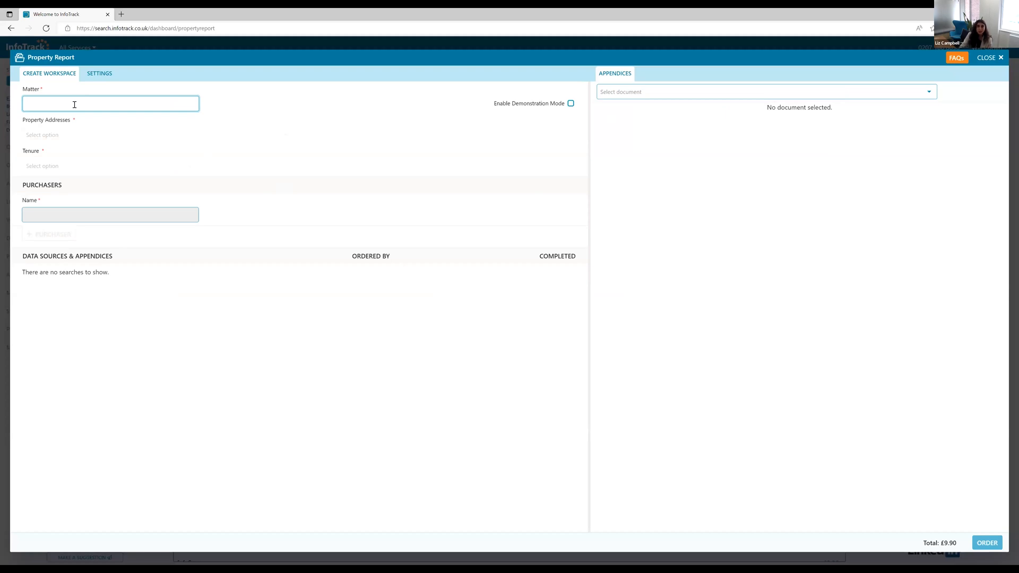
- Enable demonstration mode, order the property report workspace and skim the report preview
click(571, 104)
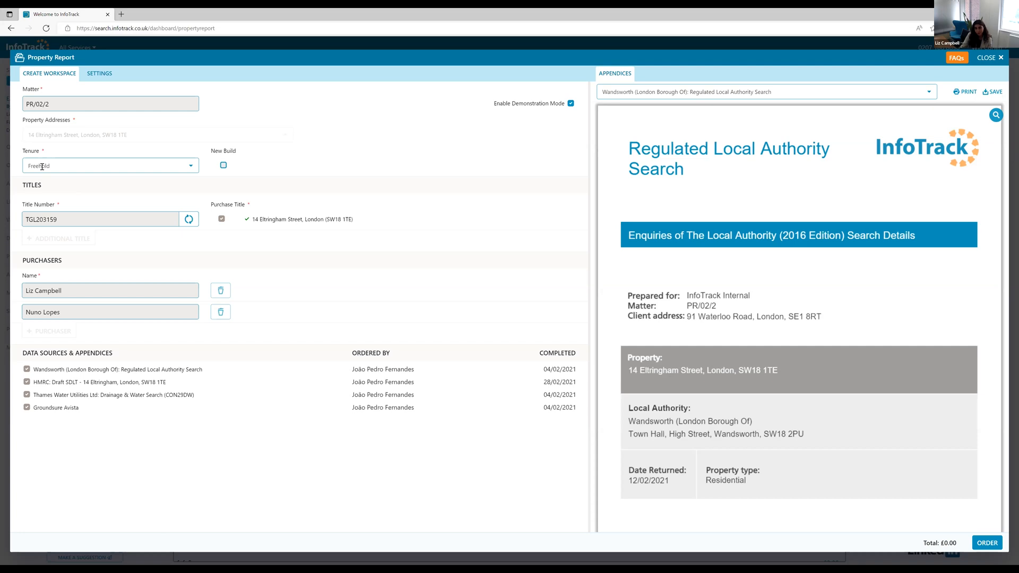
click(987, 543)
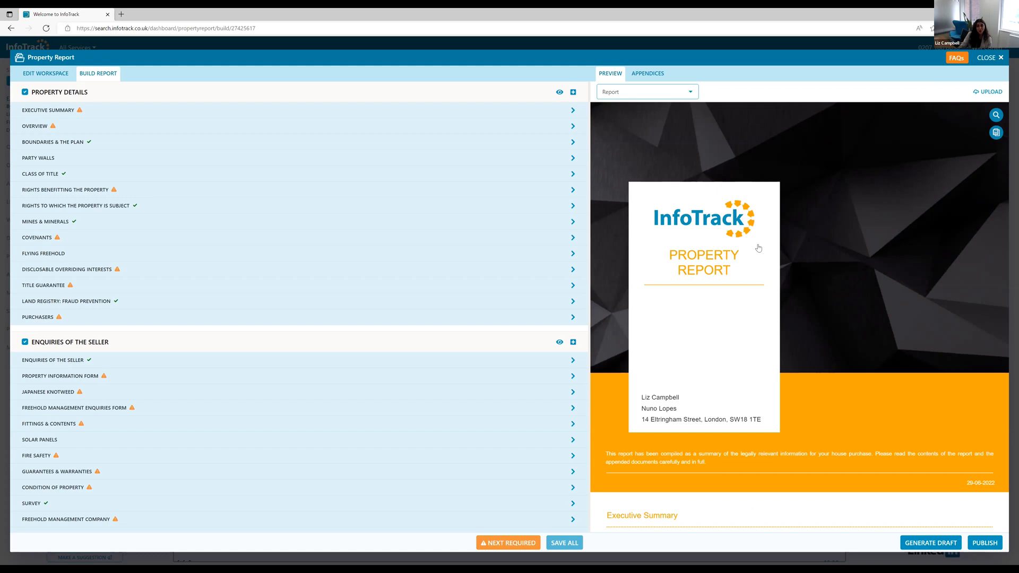
scroll(759, 247, down, 5)
scroll(759, 247, down, 10)
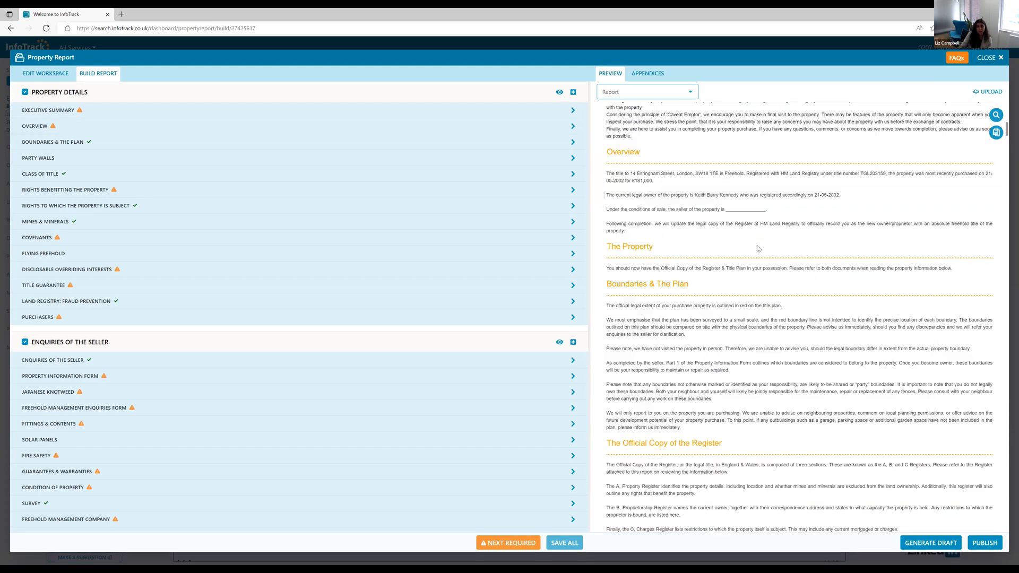
scroll(759, 247, up, 4)
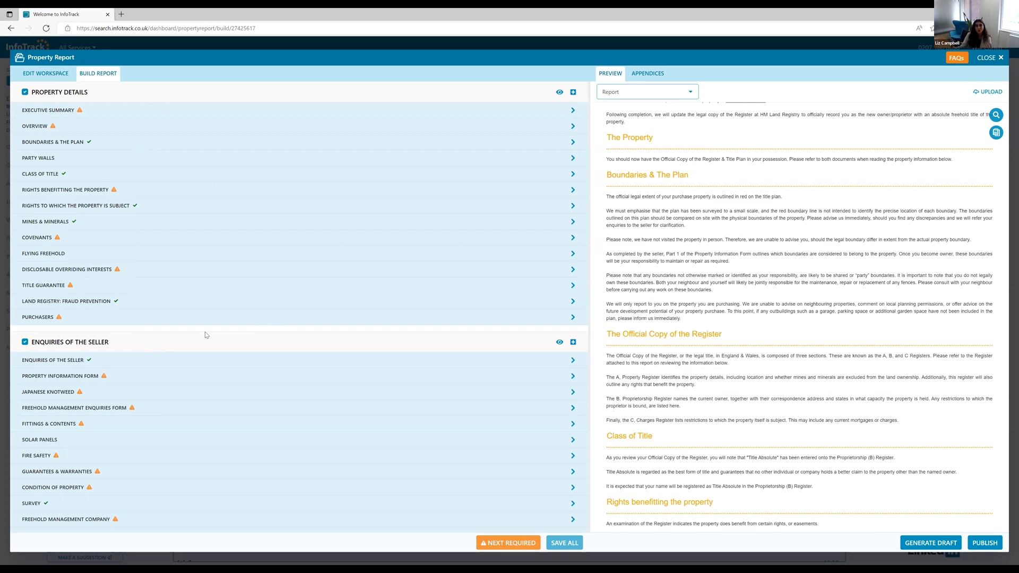
- Open the Overview section and review the address, tenure, title, purchase date and price in Property Description, plus the Proprietor Details text
click(133, 132)
drag(87, 164, 100, 226)
click(97, 168)
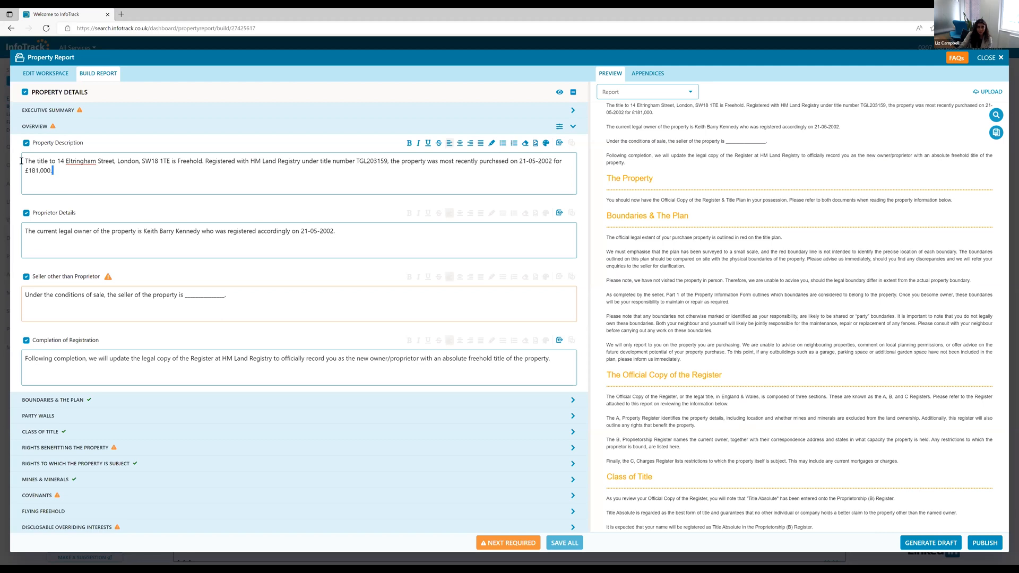
drag(21, 161, 61, 176)
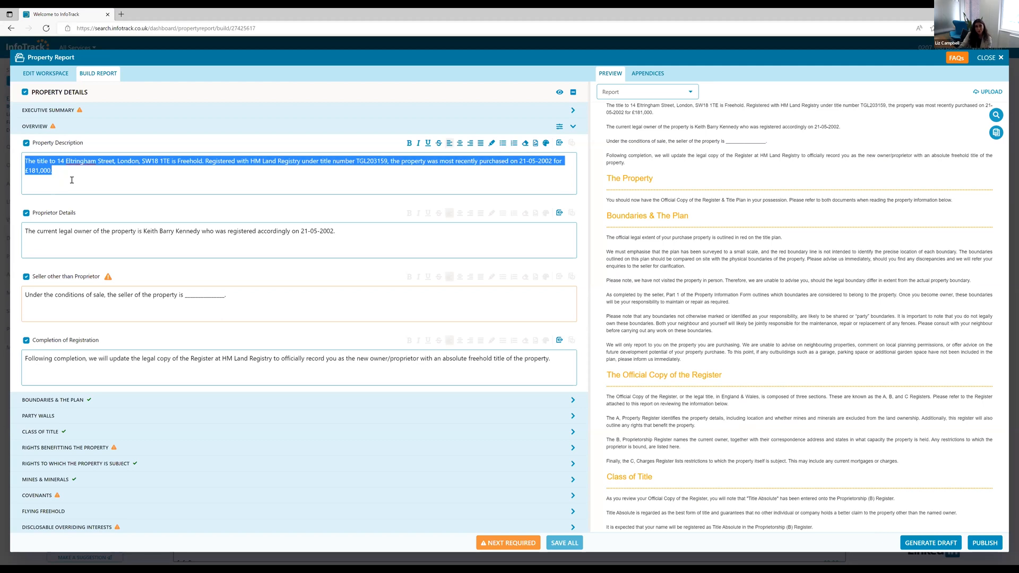
click(72, 180)
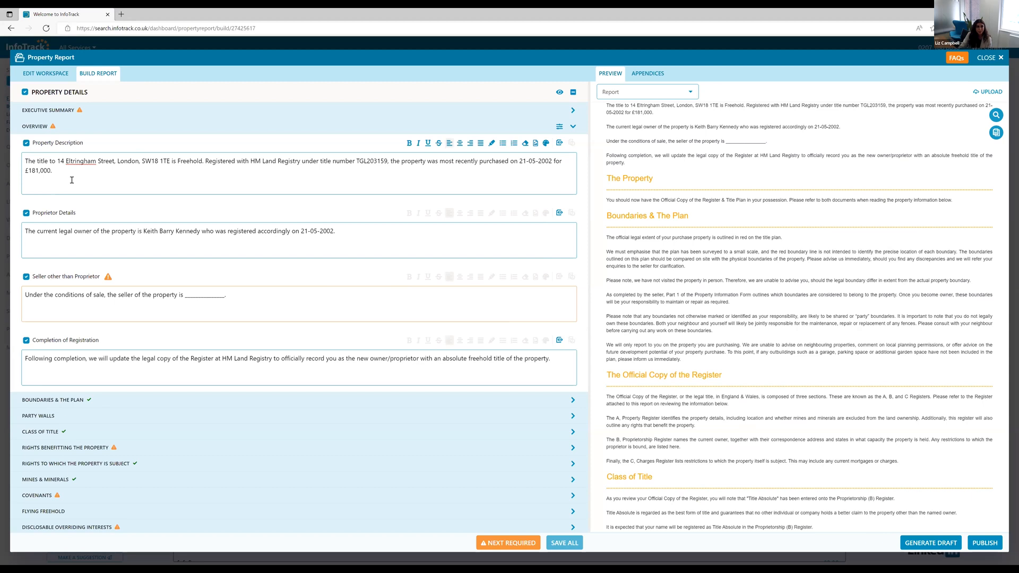
drag(57, 160, 169, 160)
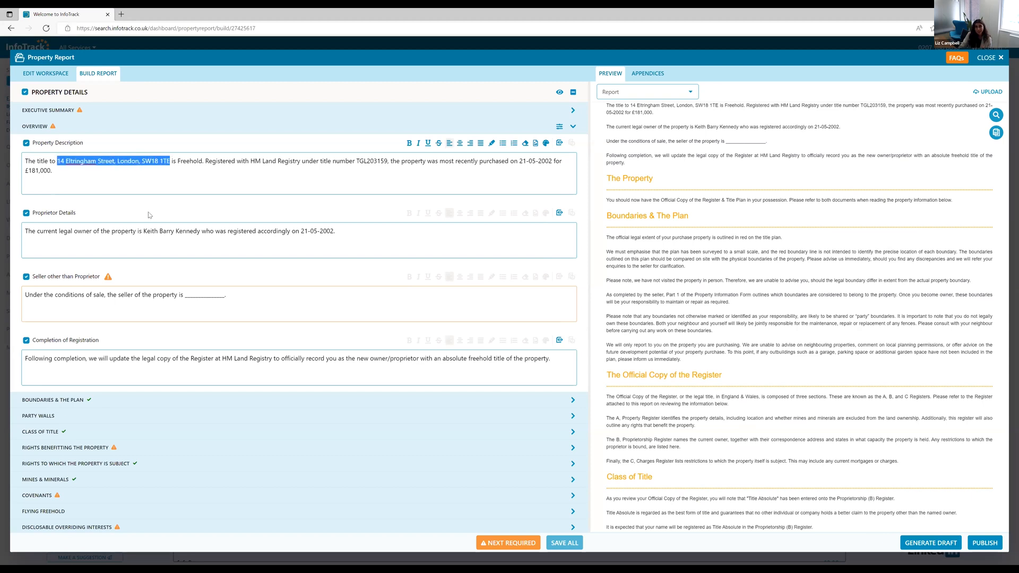
click(197, 161)
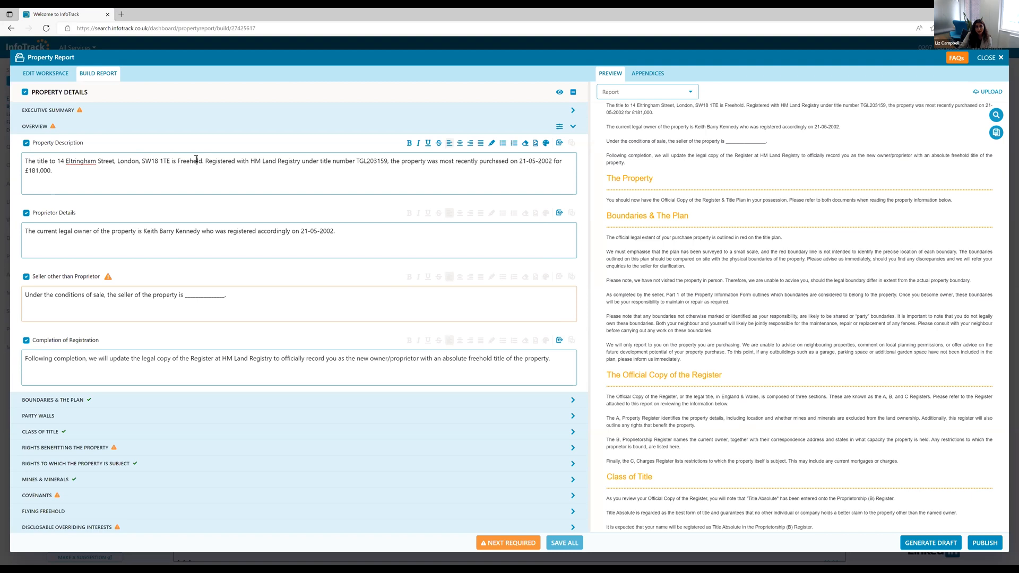
drag(183, 161, 199, 161)
drag(364, 163, 495, 215)
click(516, 183)
drag(558, 161, 519, 161)
drag(22, 170, 71, 174)
click(69, 185)
drag(368, 234, 54, 233)
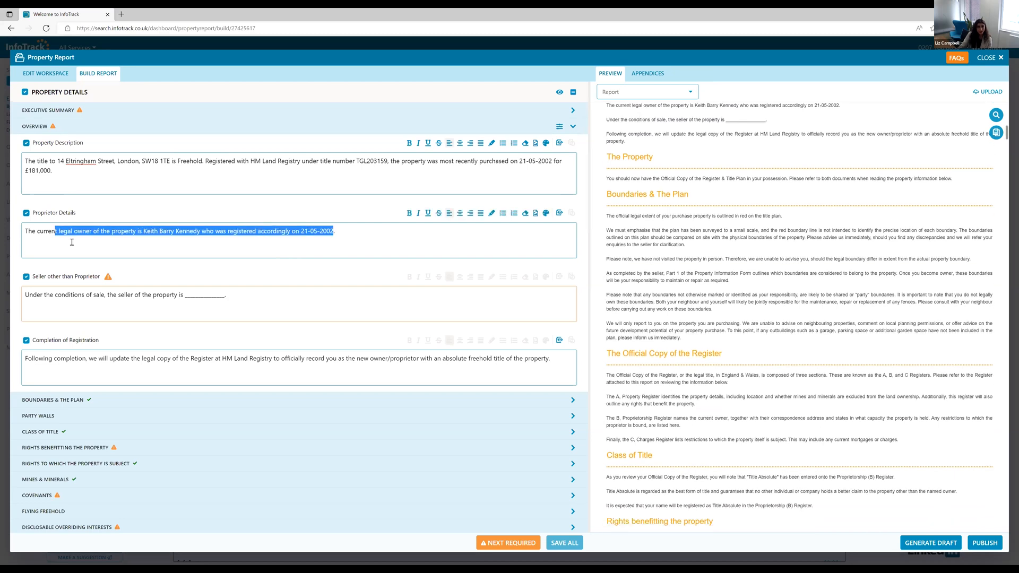
click(71, 242)
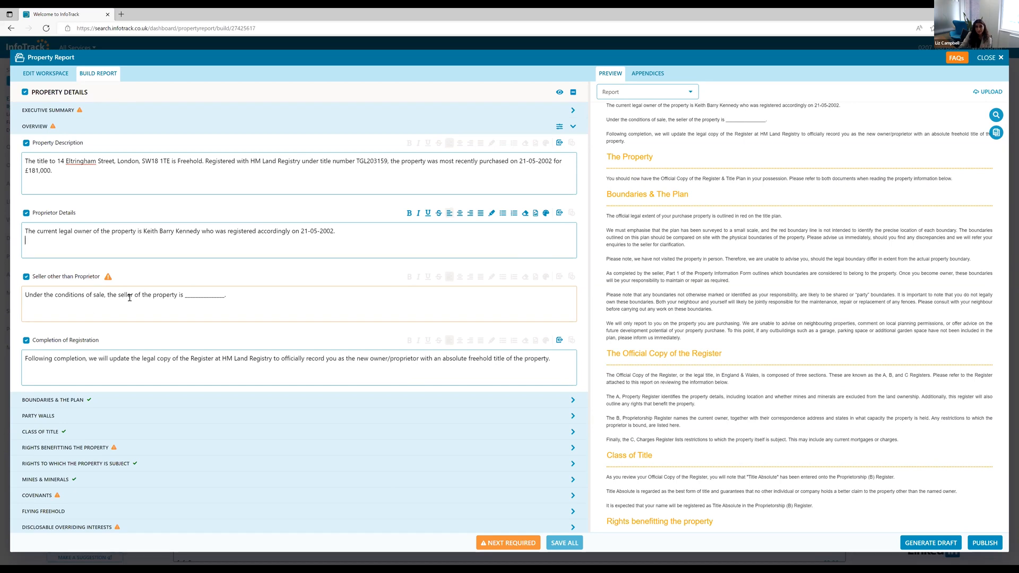
- Exclude the Seller other than Proprietor clause from the Overview section and collapse the section
double_click(193, 293)
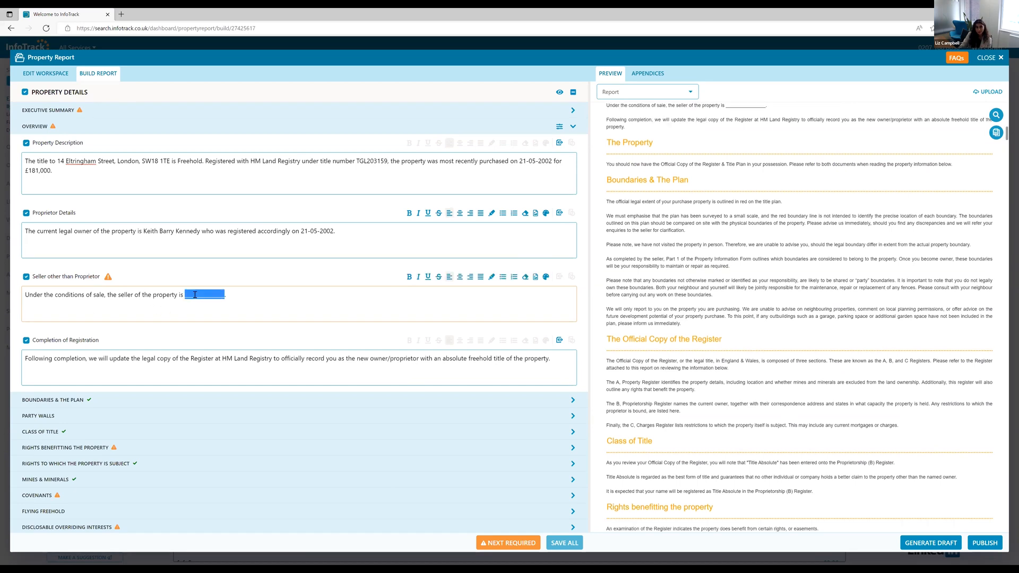
click(26, 276)
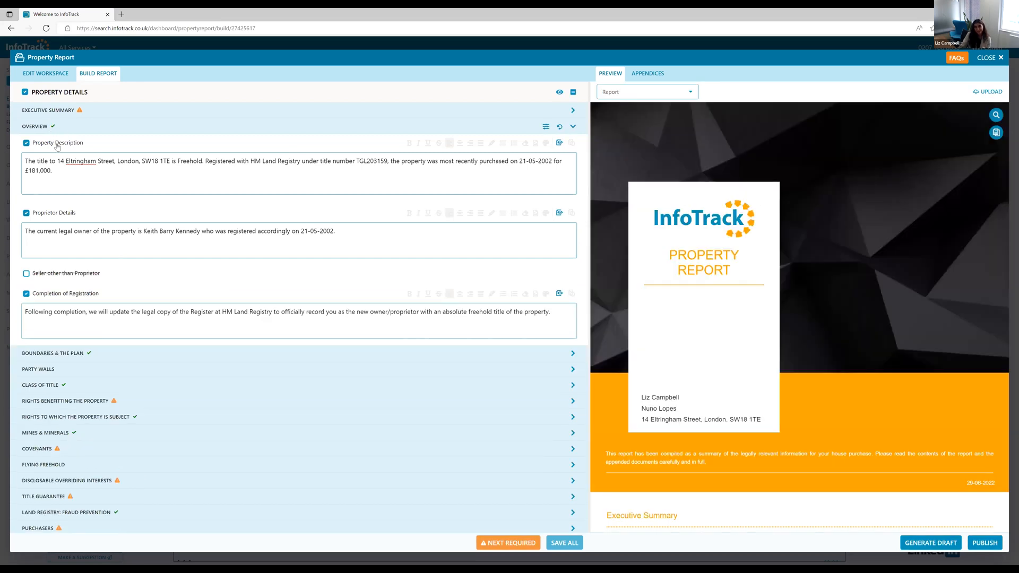
click(73, 131)
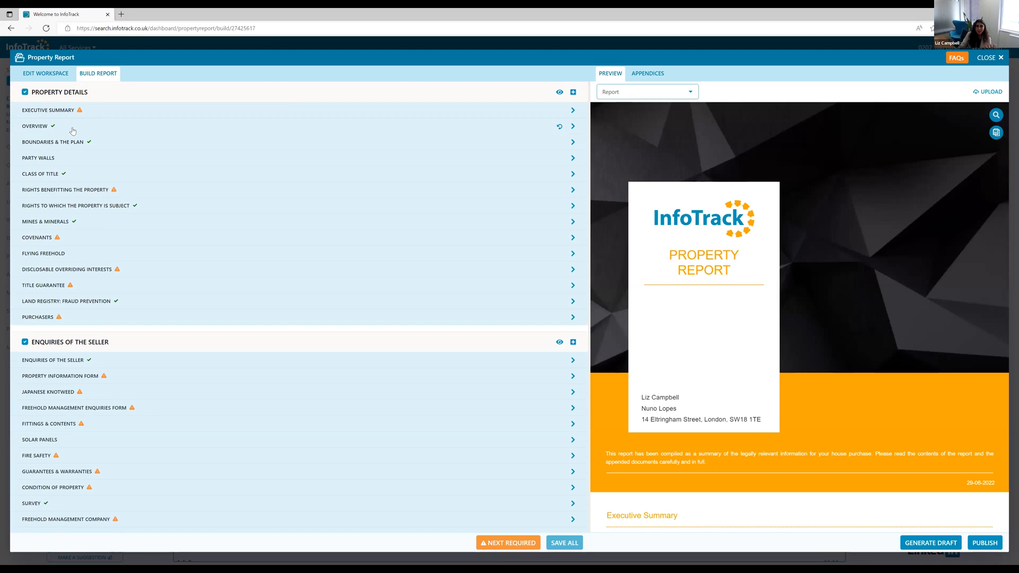
- Open the Rights Benefitting the Property section and examine the List Beneficial Easements text
click(74, 177)
click(63, 177)
click(72, 189)
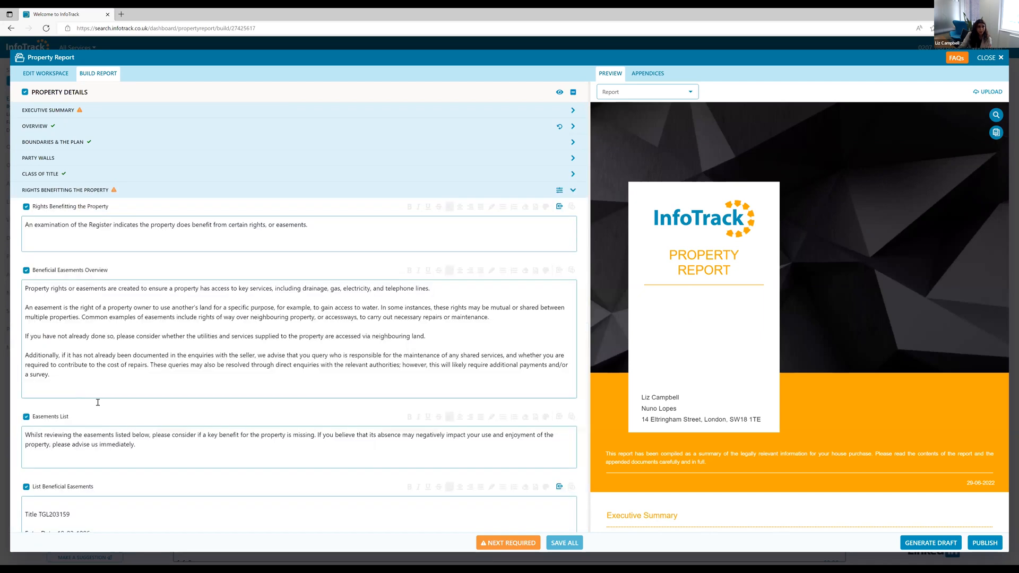
scroll(97, 403, down, 5)
click(175, 366)
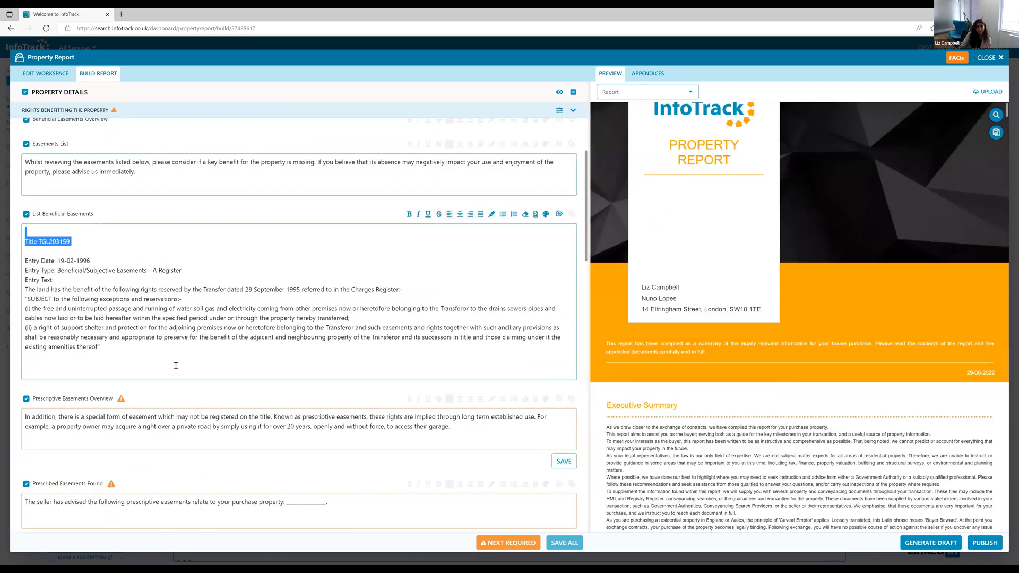
key(ctrl+a)
click(140, 113)
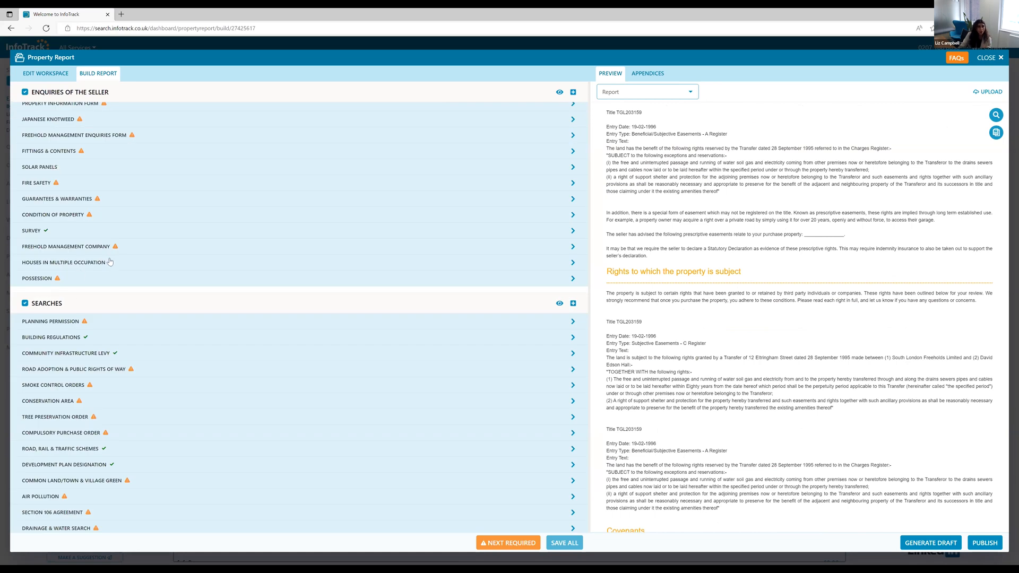
- Review the TA6 Boundaries Information text in the Boundaries & The Plan section and collapse it
scroll(110, 262, up, 5)
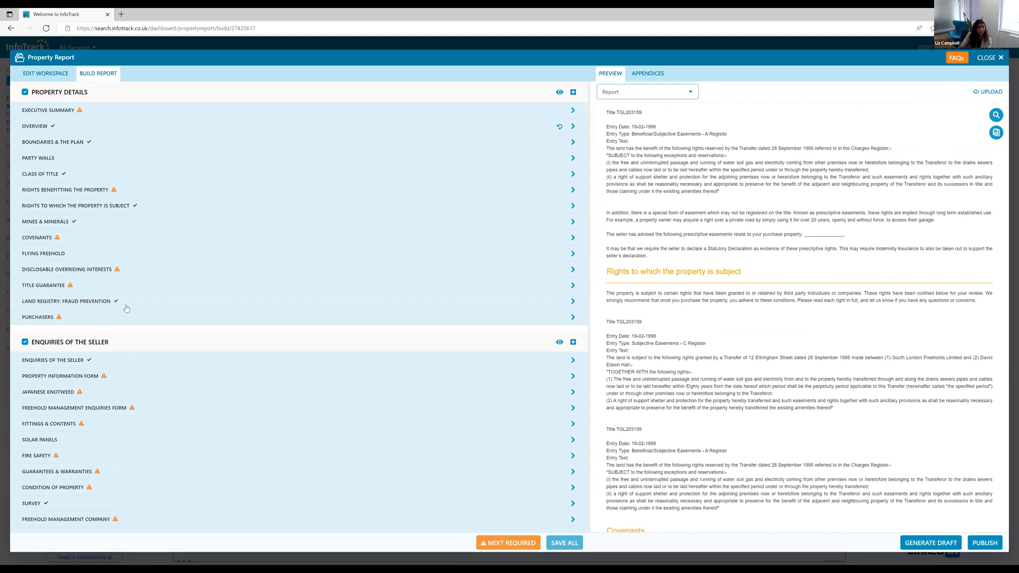
click(53, 142)
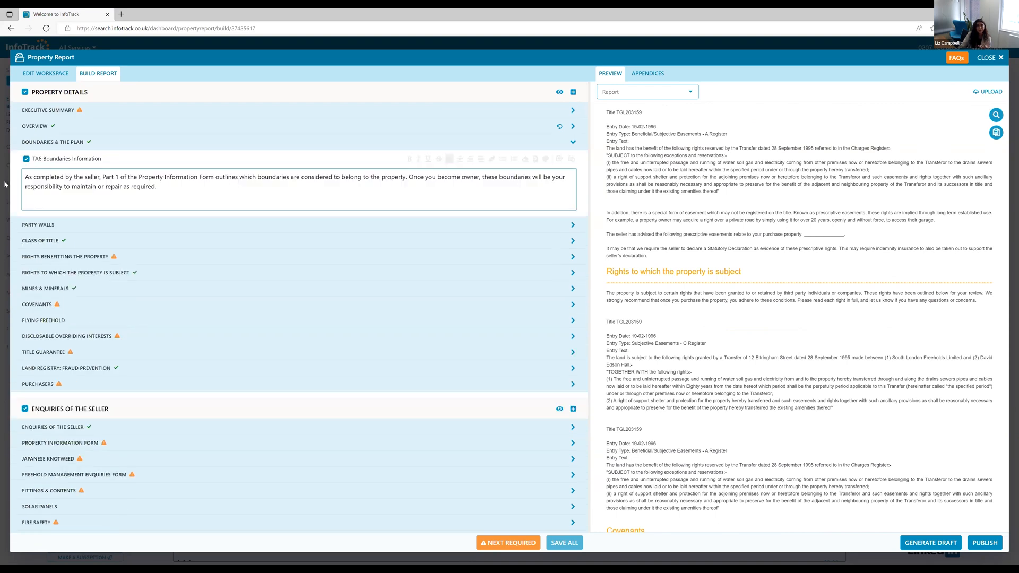
click(151, 187)
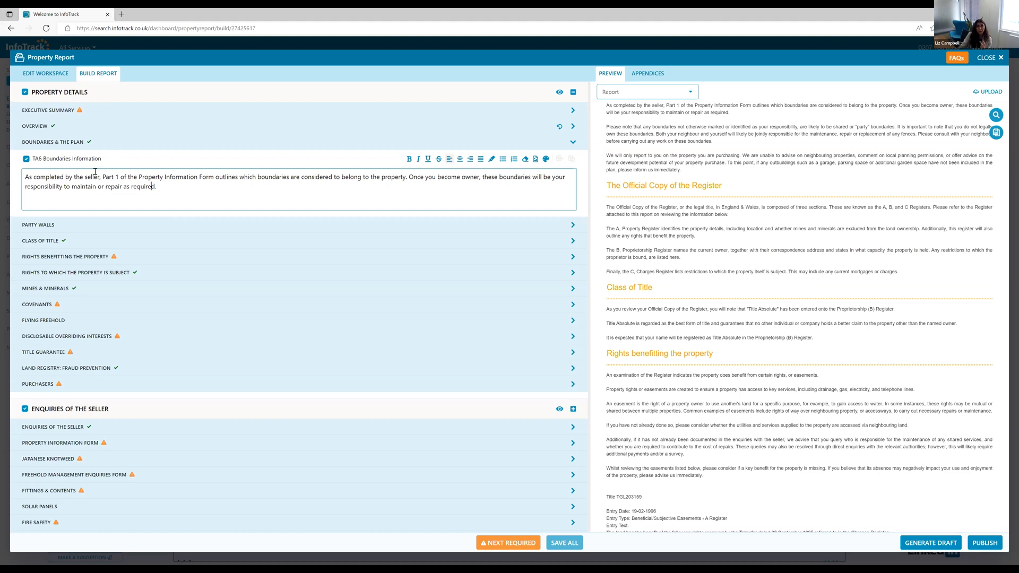
click(138, 146)
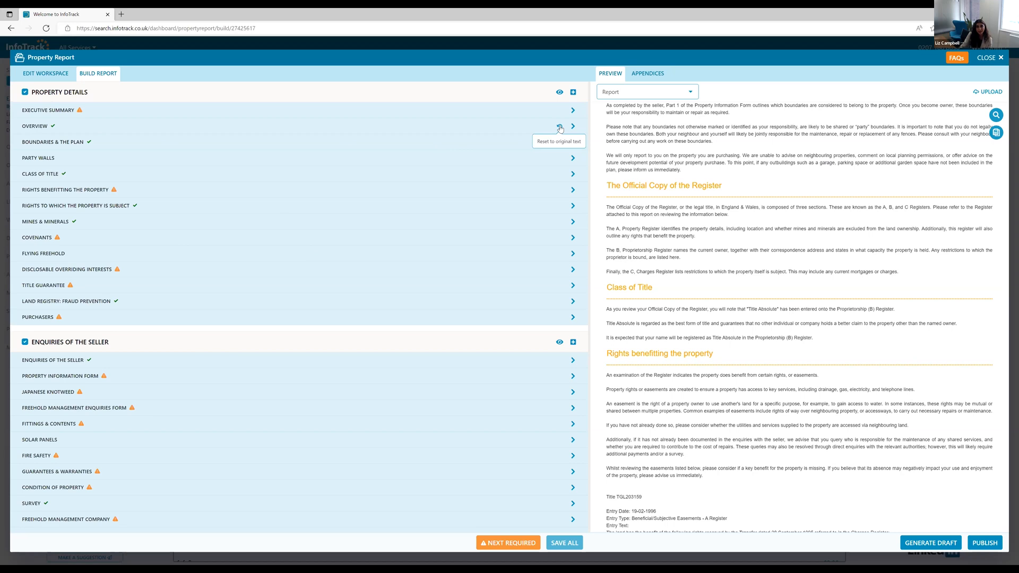
- Reopen the Overview section and check its Property Description against the linked Land Registry register
click(496, 127)
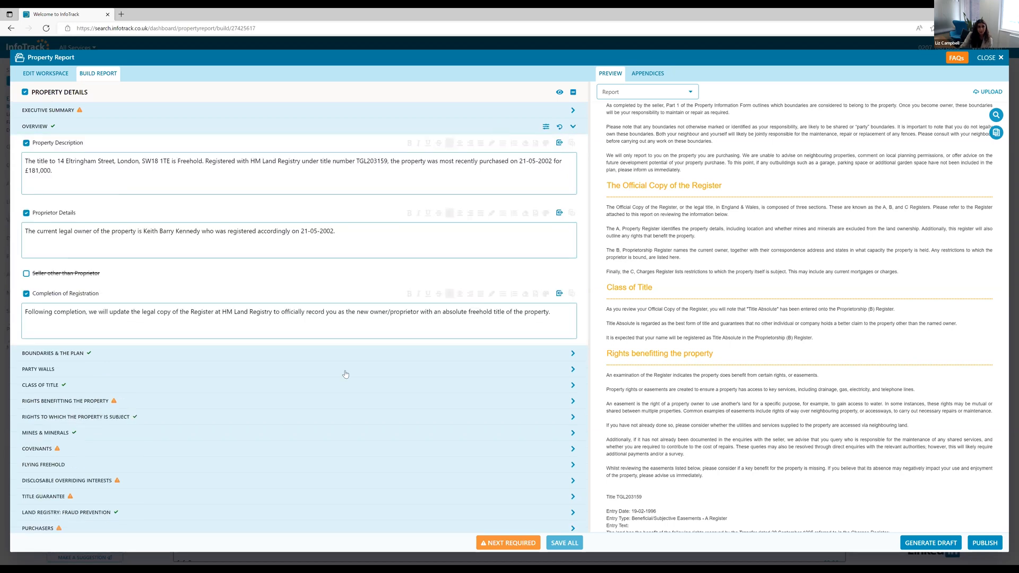
click(560, 143)
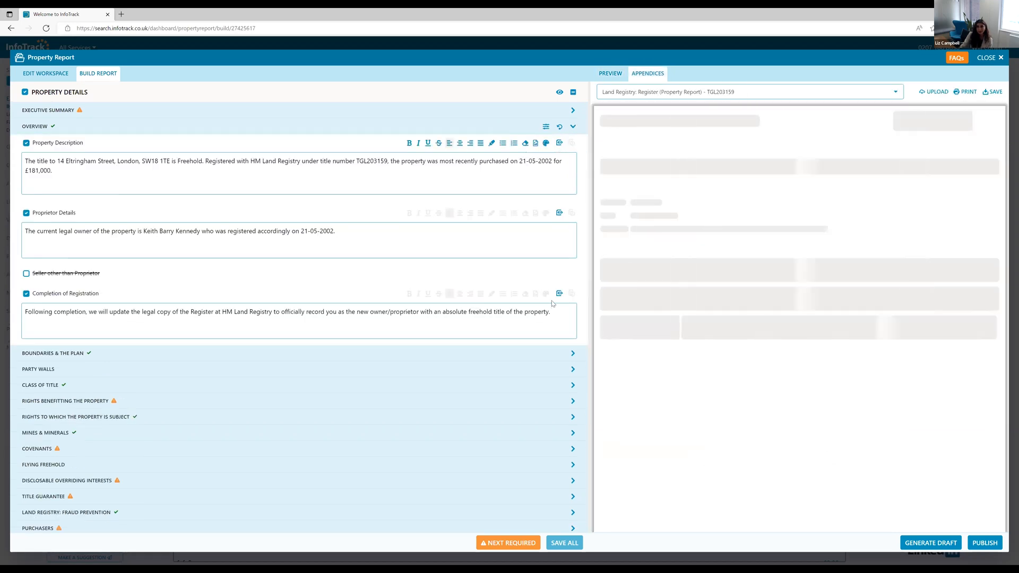
scroll(702, 487, down, 10)
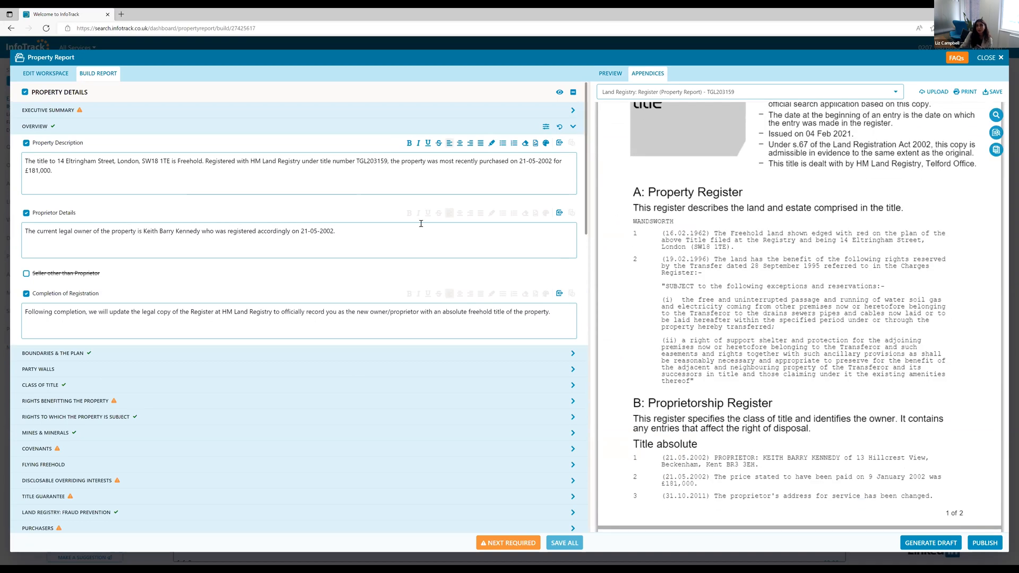
click(273, 130)
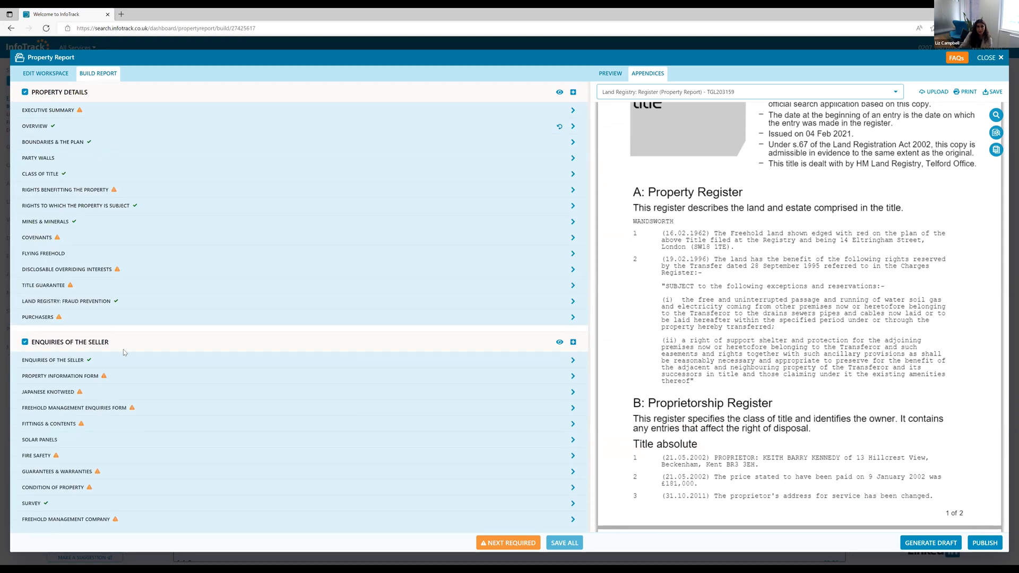
- Examine the clauses offered under Solar Panels, Houses in Multiple Occupation and Fire Safety in Enquiries of the Seller
scroll(104, 312, down, 3)
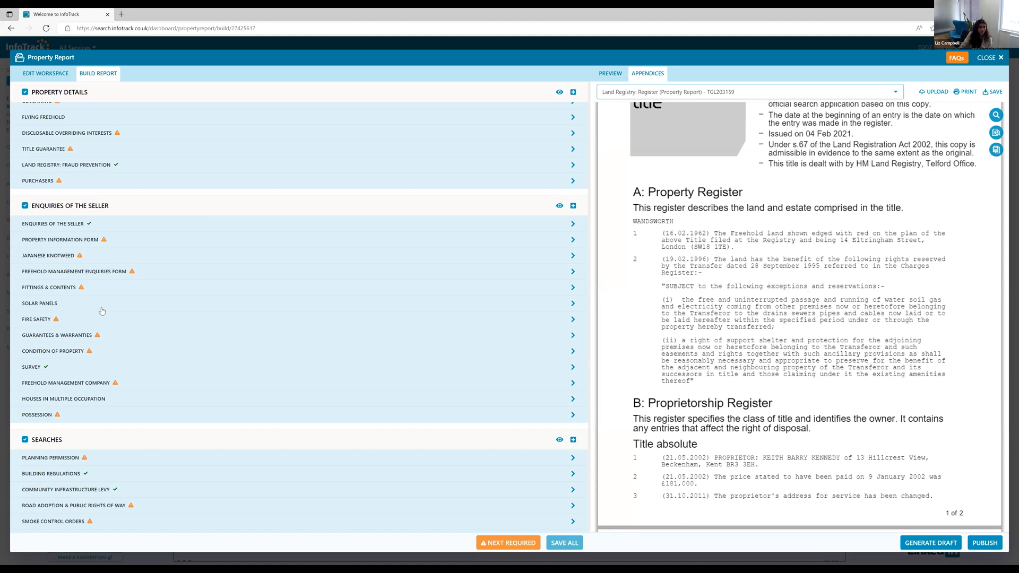
click(85, 307)
click(85, 307)
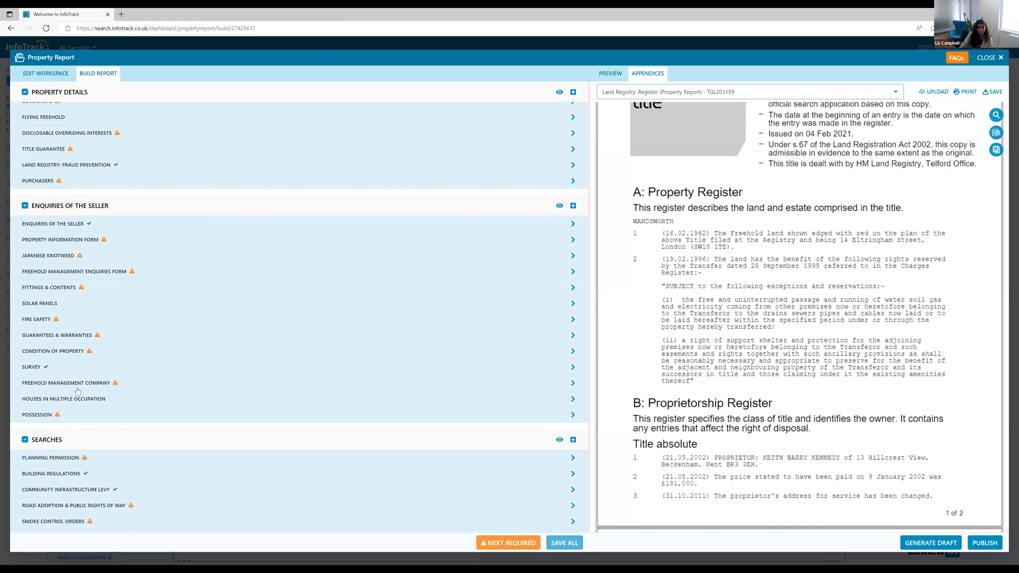
click(105, 402)
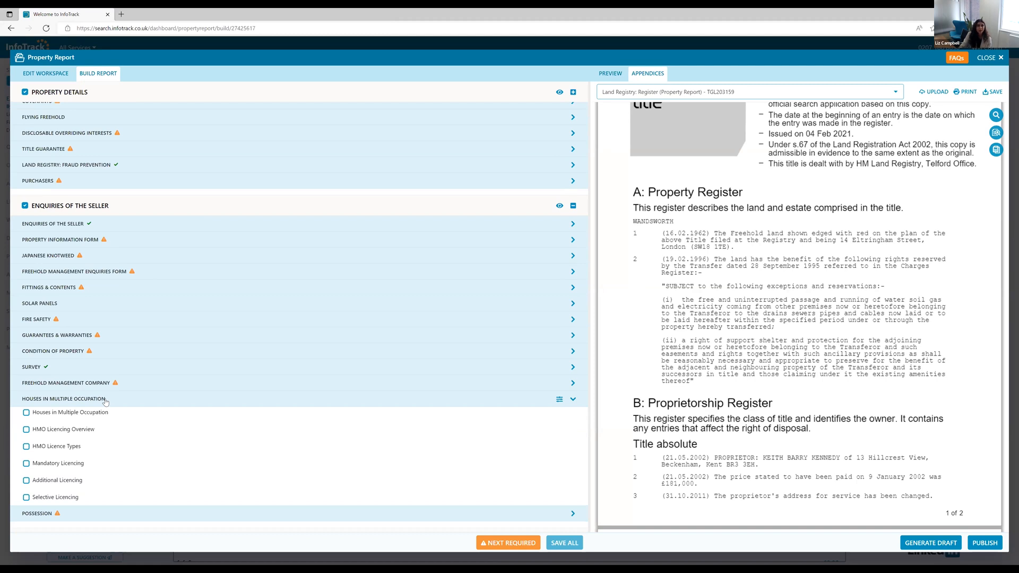
click(106, 400)
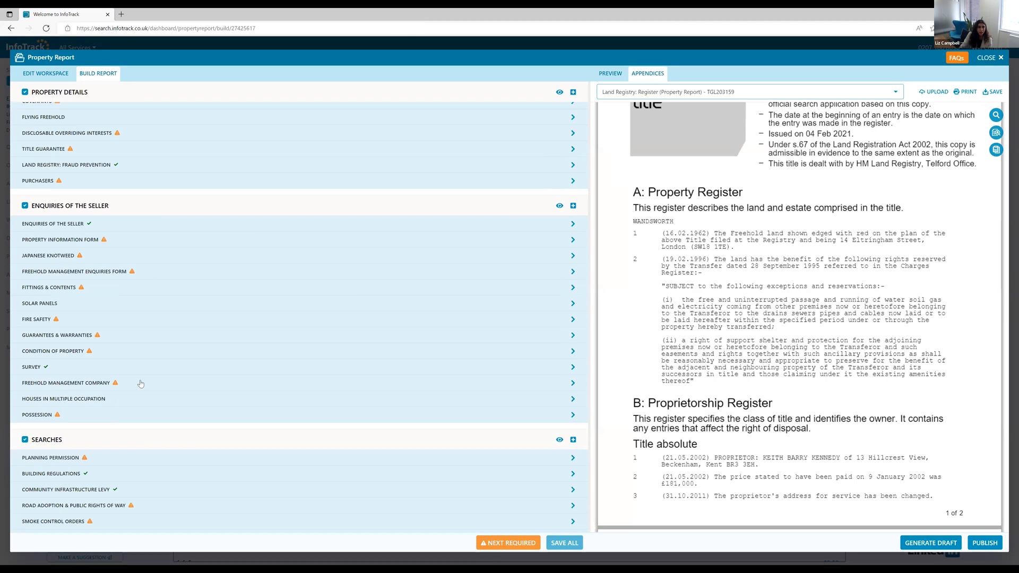
click(115, 401)
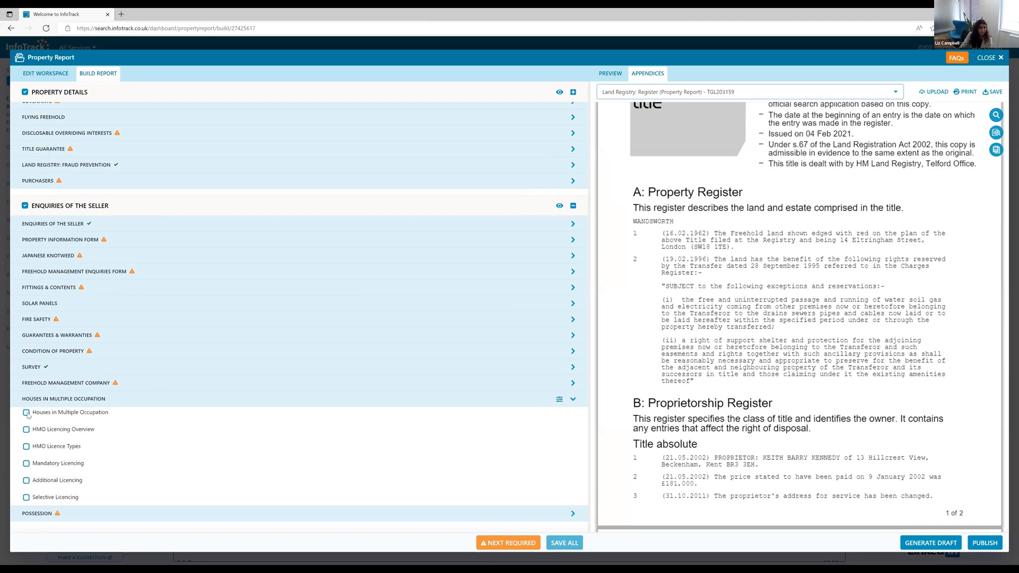
click(61, 399)
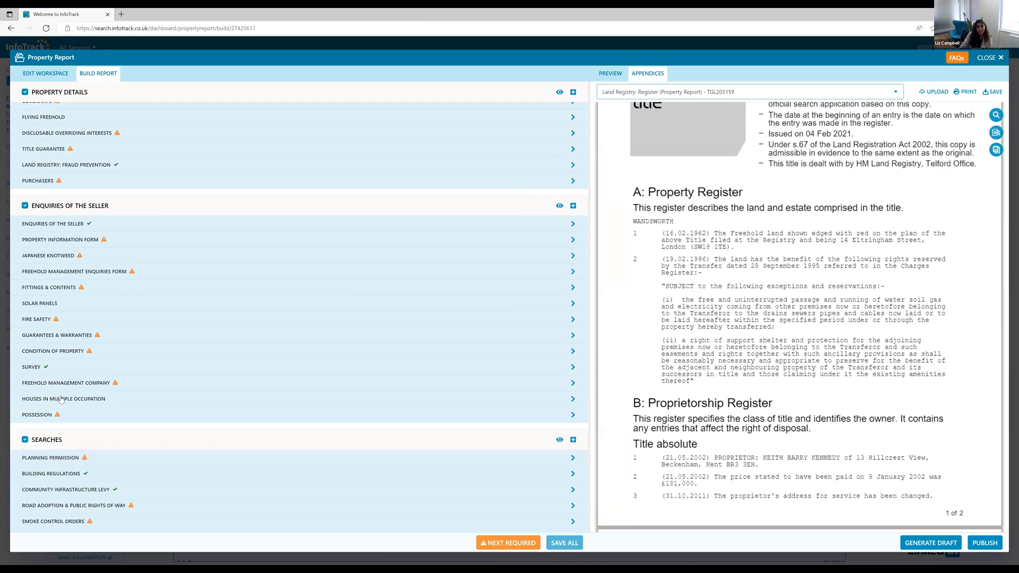
click(90, 323)
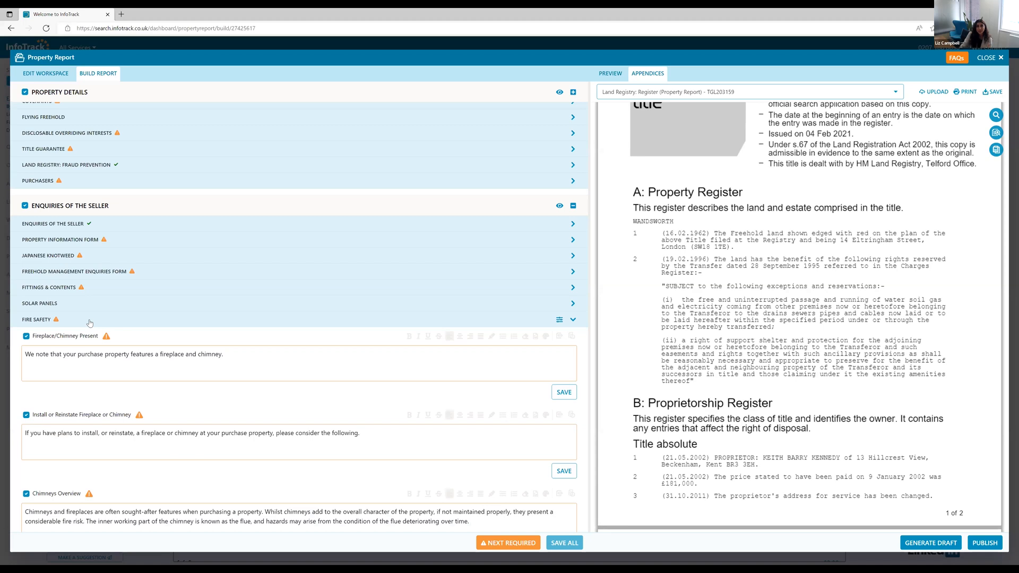
click(89, 323)
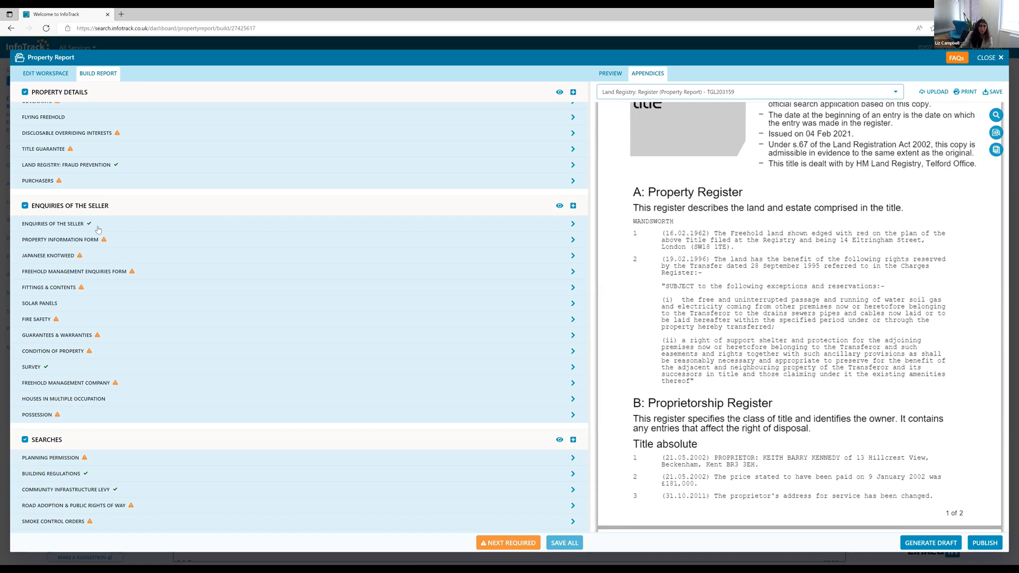
- Include the Flying Freehold Overview and Flying Freehold Inspect Property clauses in the Flying Freehold section
scroll(73, 210, up, 3)
scroll(73, 210, up, 2)
click(53, 253)
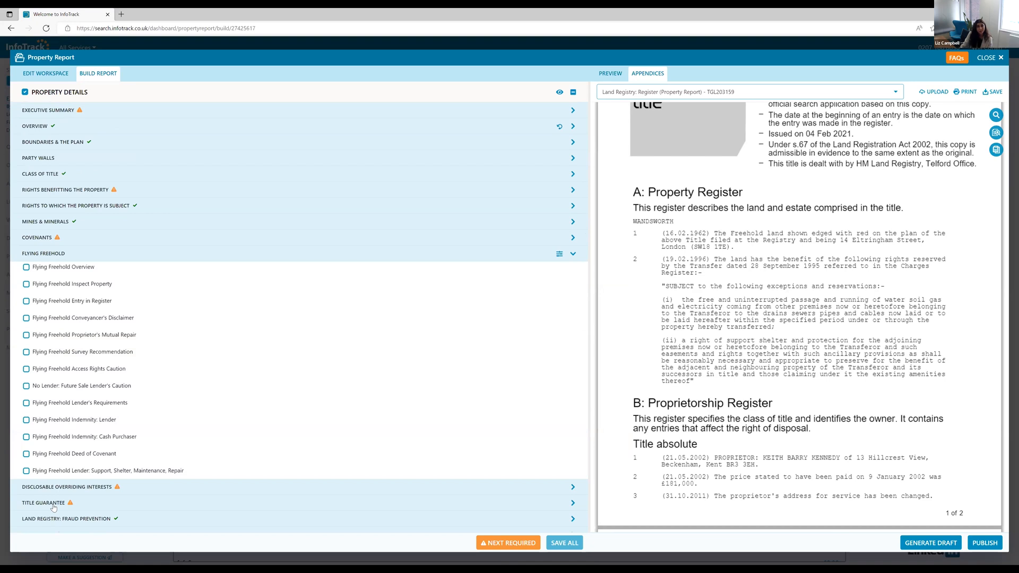
click(59, 272)
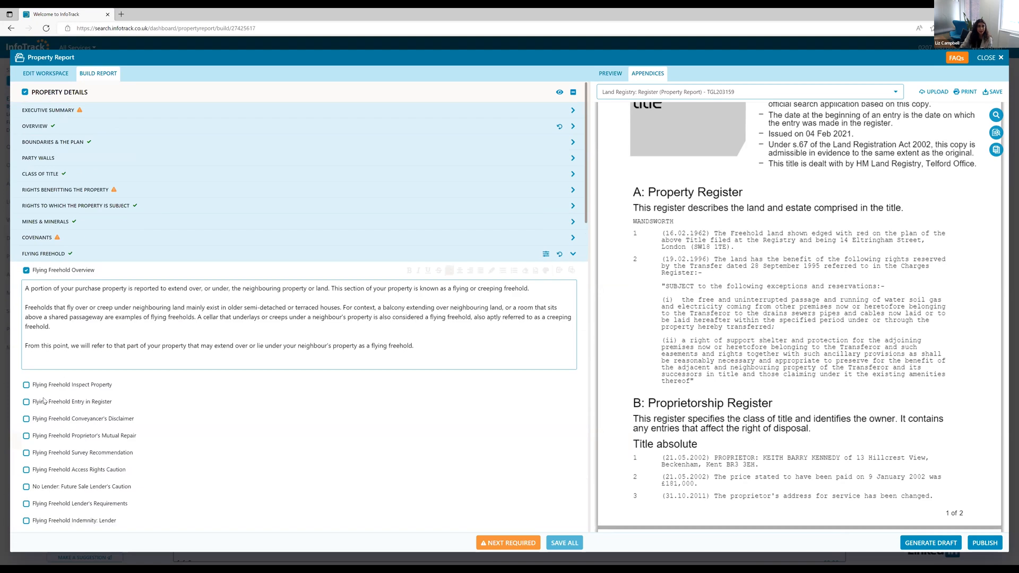
click(45, 387)
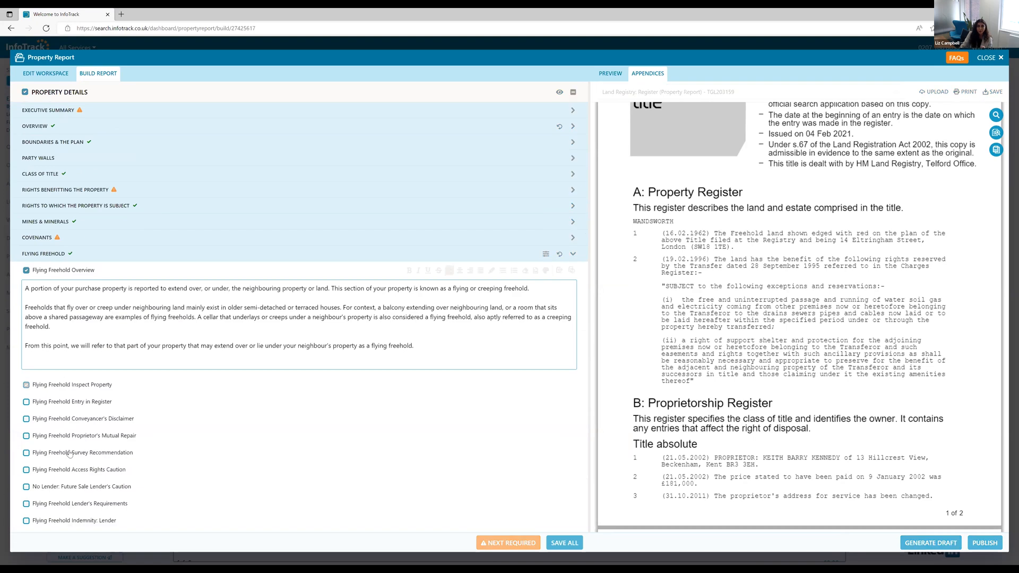
click(106, 258)
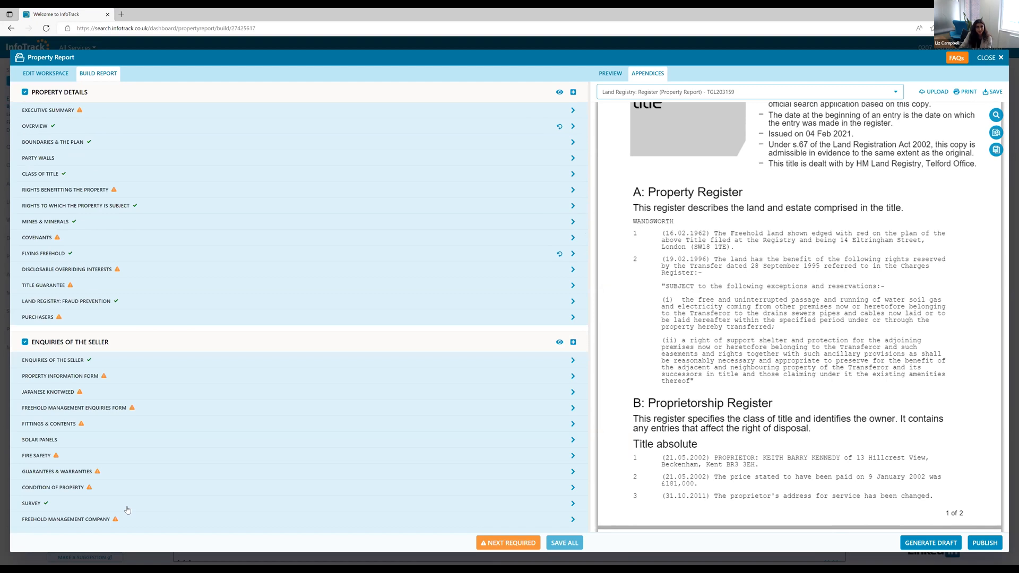
- Look over the report topics listed in the Searches section
scroll(181, 451, down, 1)
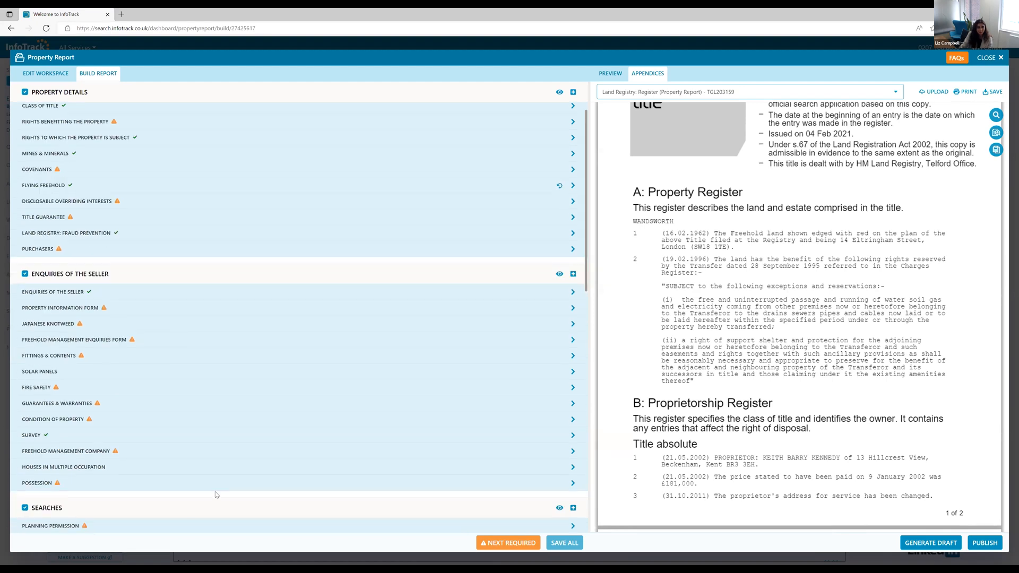
scroll(234, 467, down, 6)
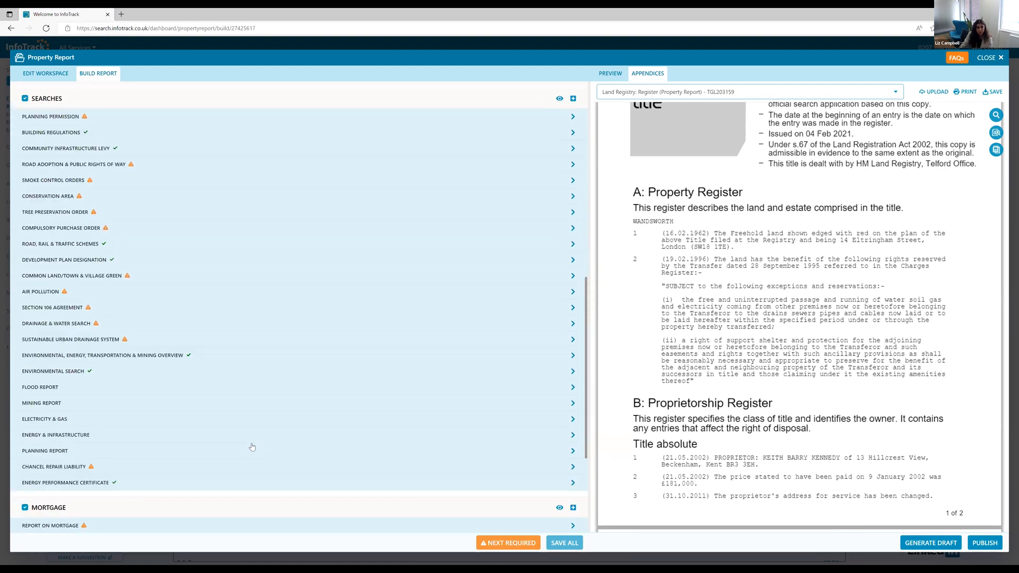
scroll(252, 446, up, 1)
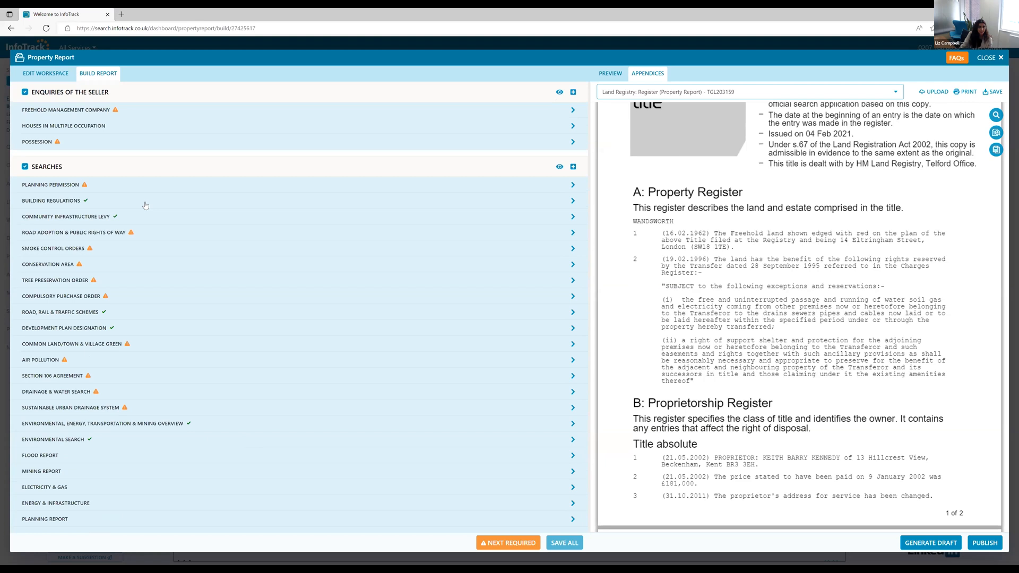